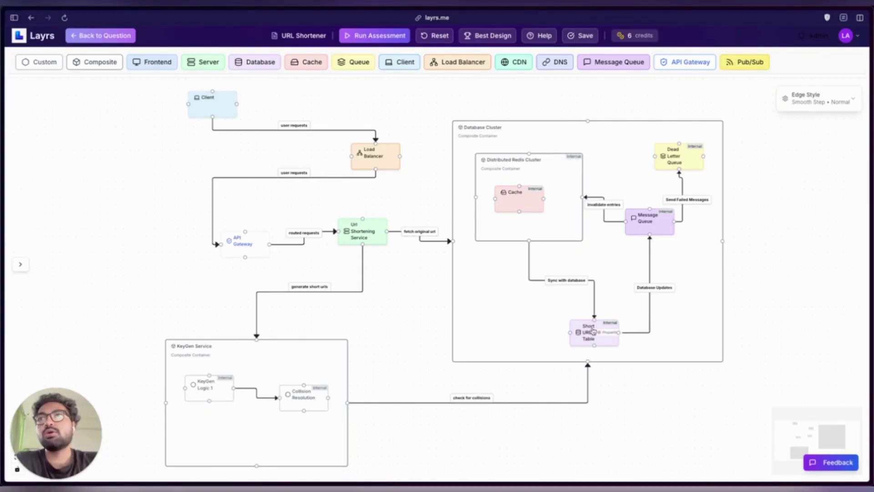
left_click(609, 334)
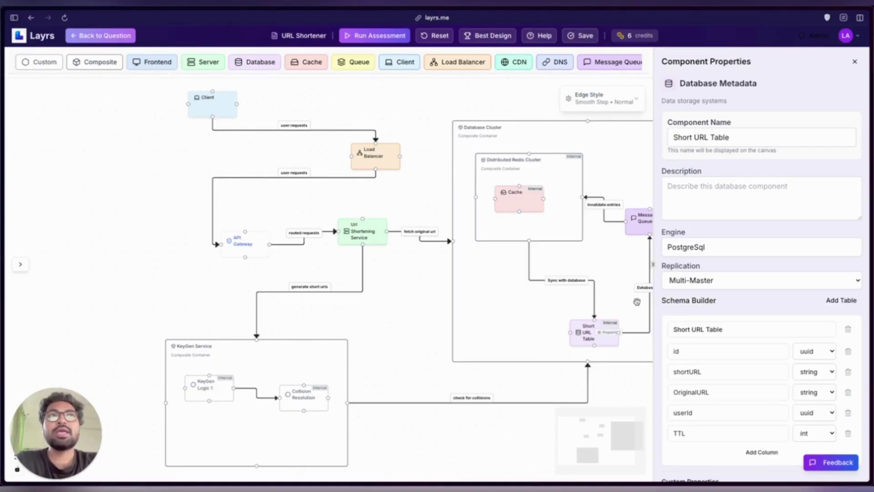
scroll(678, 233, "down", 1)
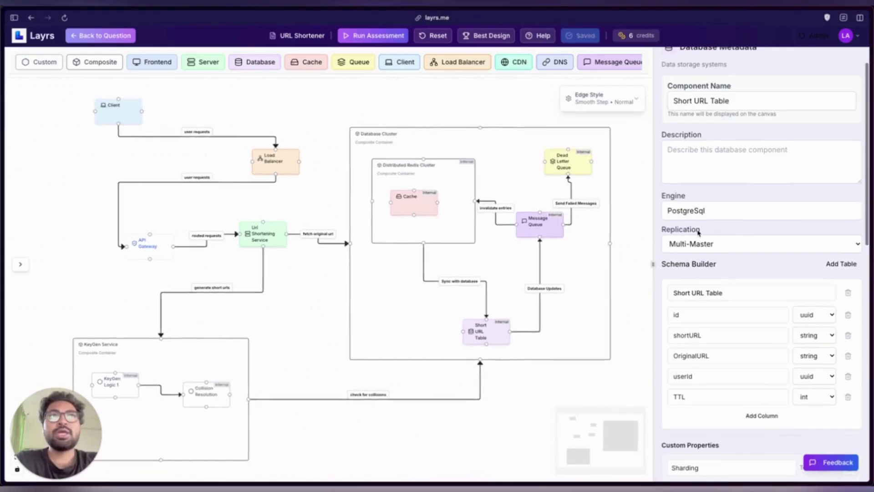
scroll(695, 286, "down", 2)
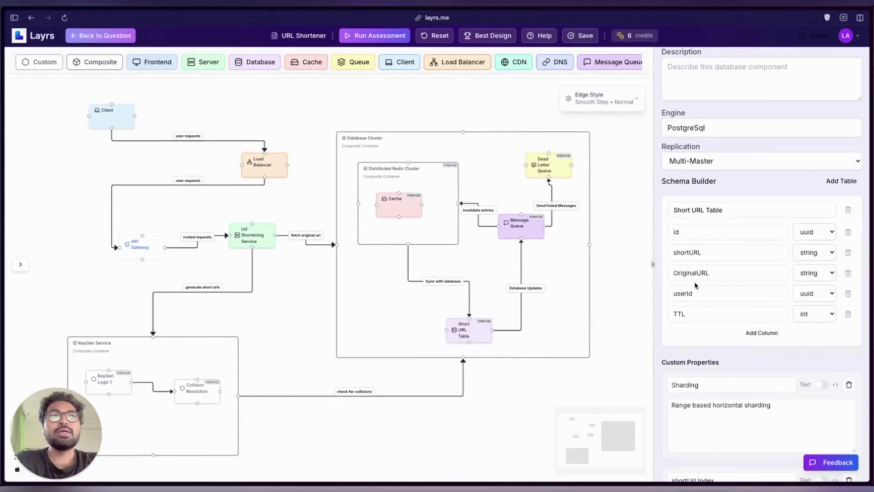
scroll(695, 285, "down", 1)
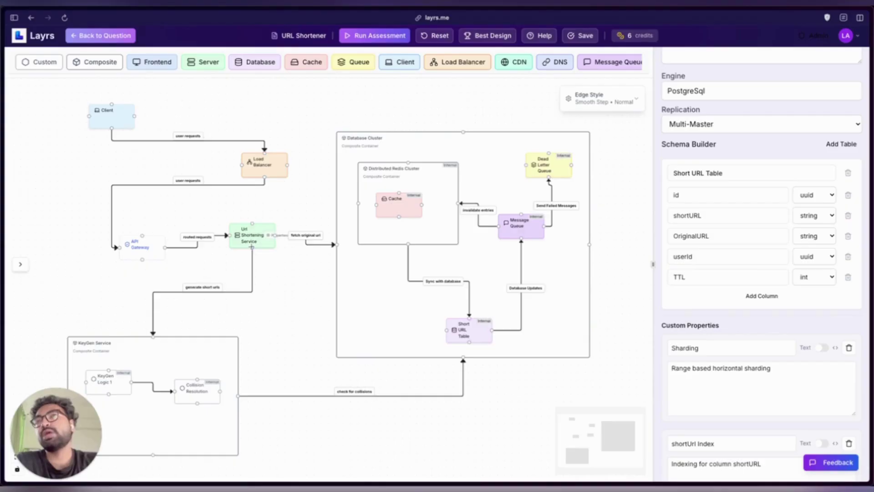
Link Url Shortening Service to KeyGen Service with a Normal, Smooth Step edge labelled 'short url generation request'
left_click_drag(252, 247, 247, 406)
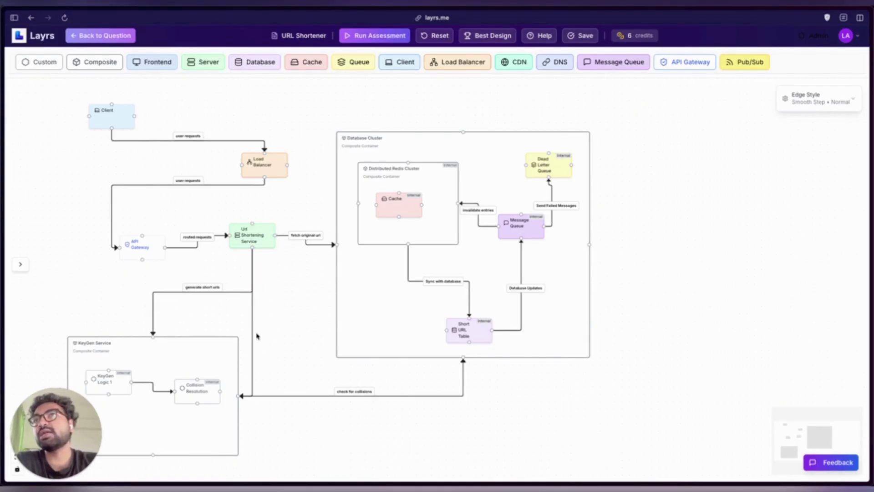
scroll(253, 328, "left", 5)
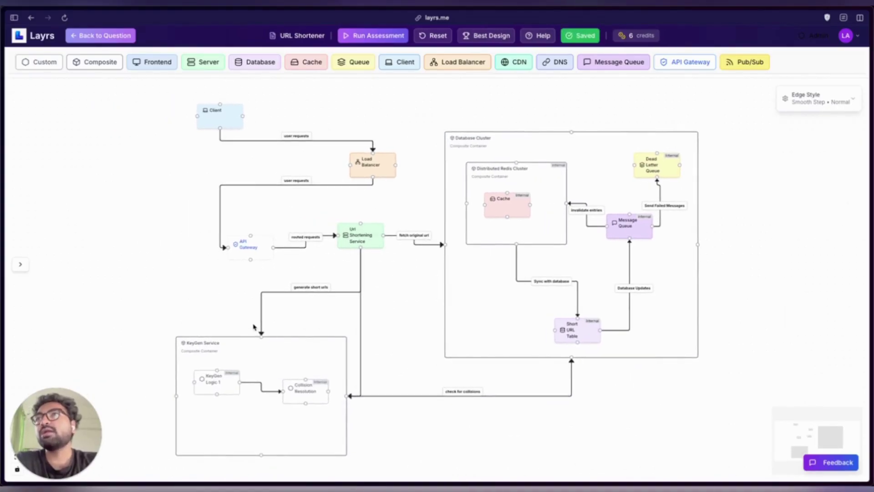
left_click(361, 318)
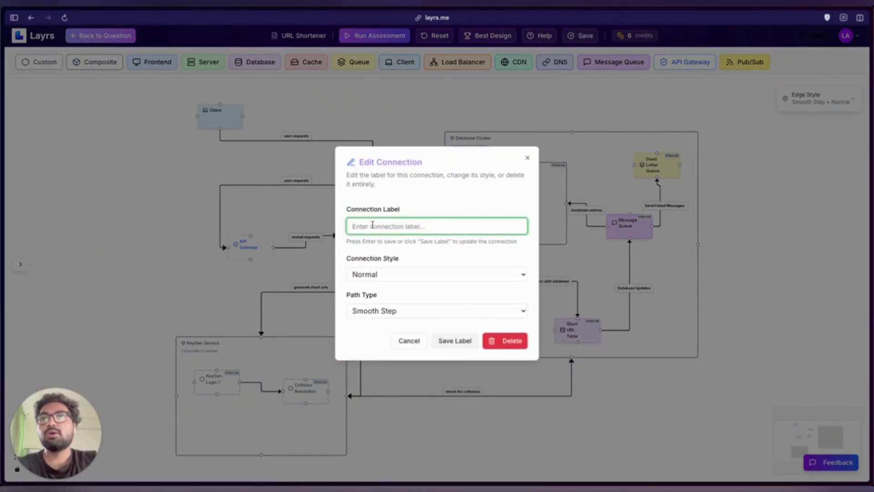
type("sh")
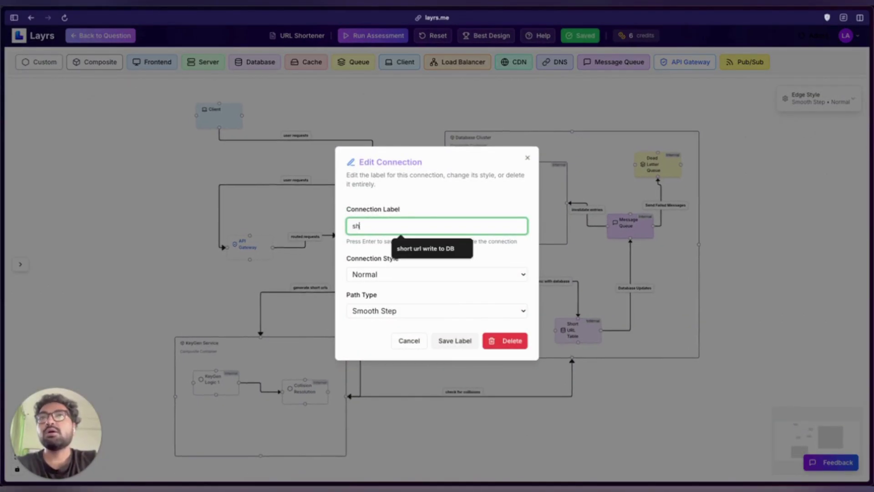
type("ort url generati")
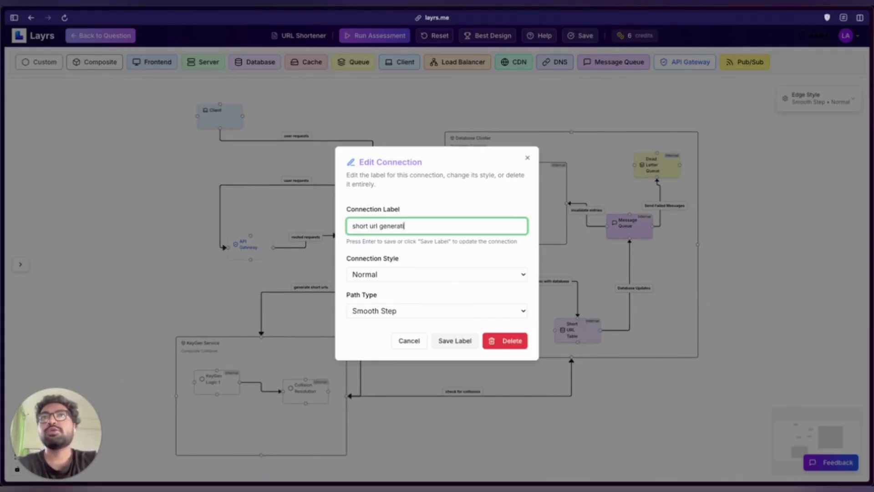
type("on request")
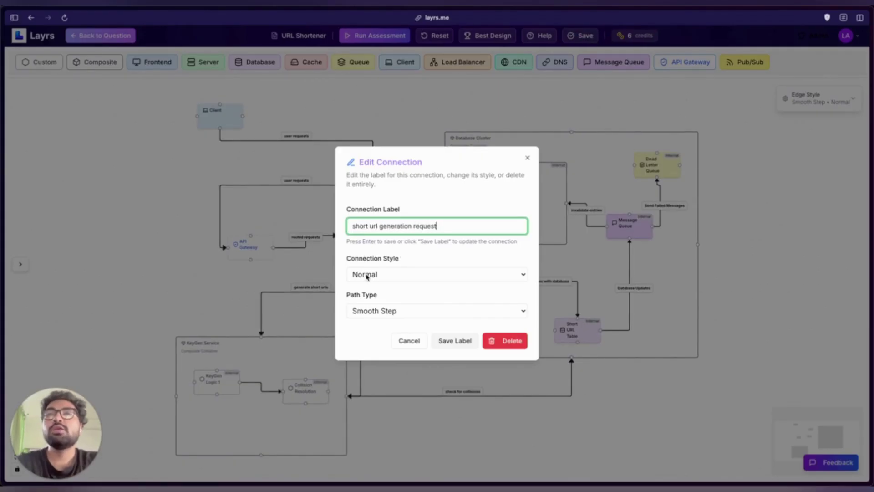
left_click(417, 274)
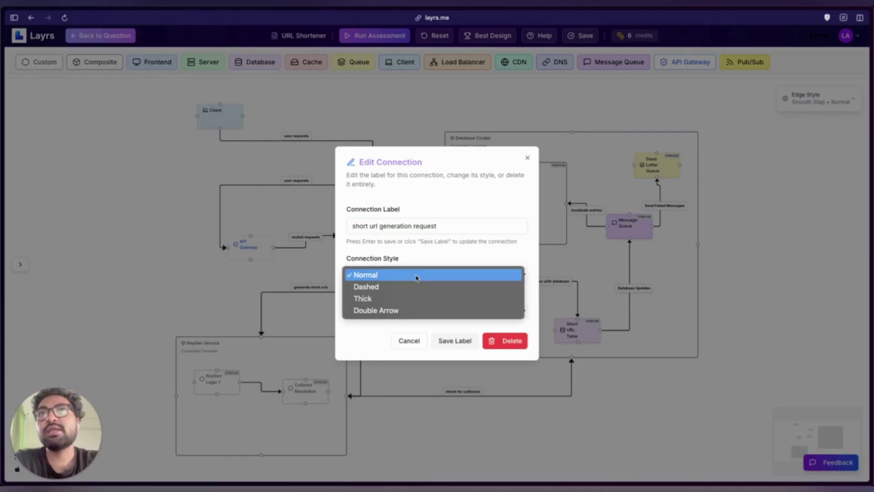
left_click(387, 274)
left_click(400, 310)
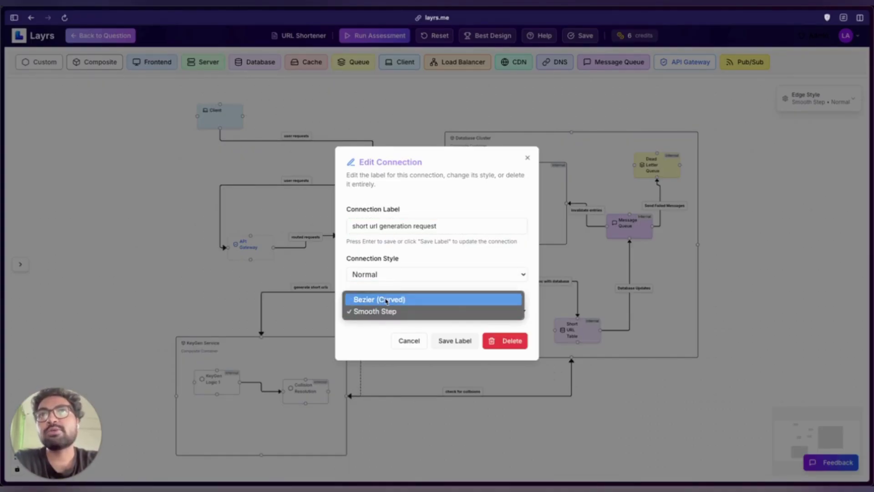
left_click(475, 313)
left_click(457, 343)
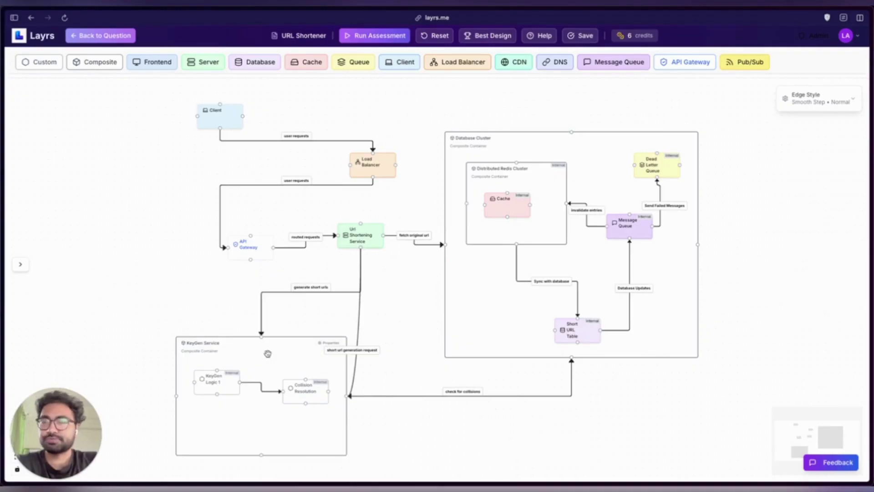
Shift the KeyGen Service container right and place a new Cache node below KeyGen Logic 1
left_click_drag(268, 354, 320, 360)
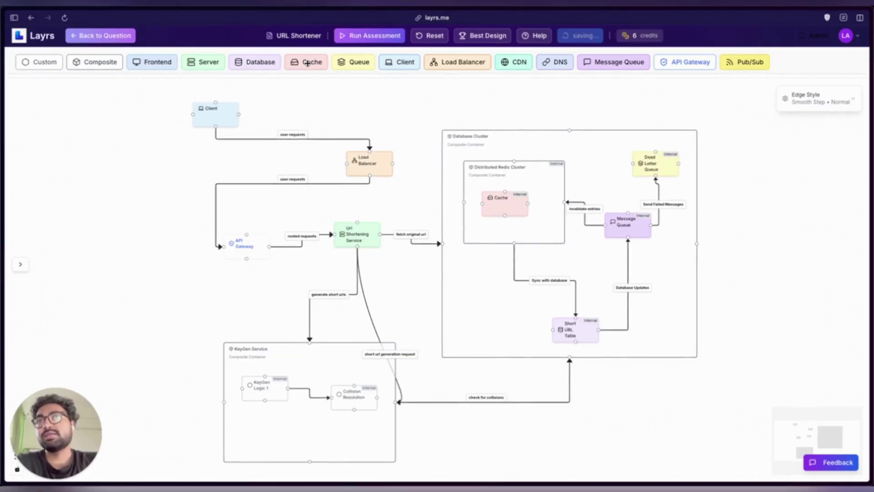
left_click_drag(307, 62, 307, 417)
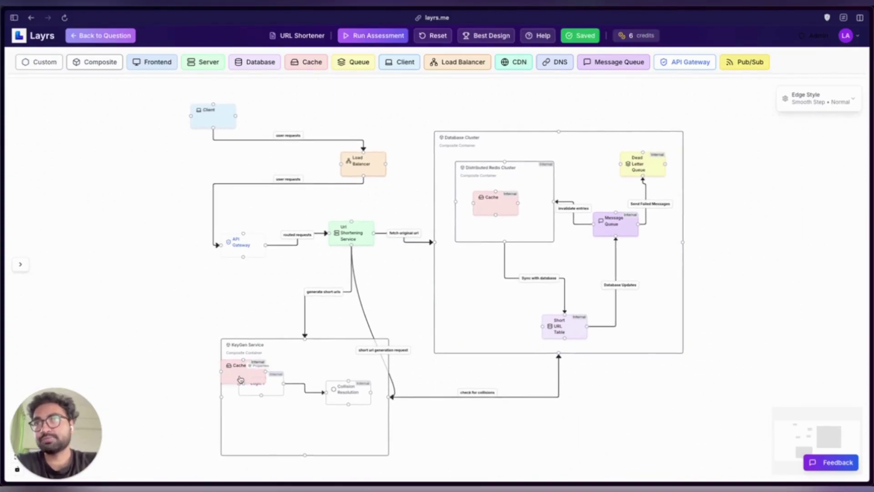
left_click_drag(240, 379, 295, 436)
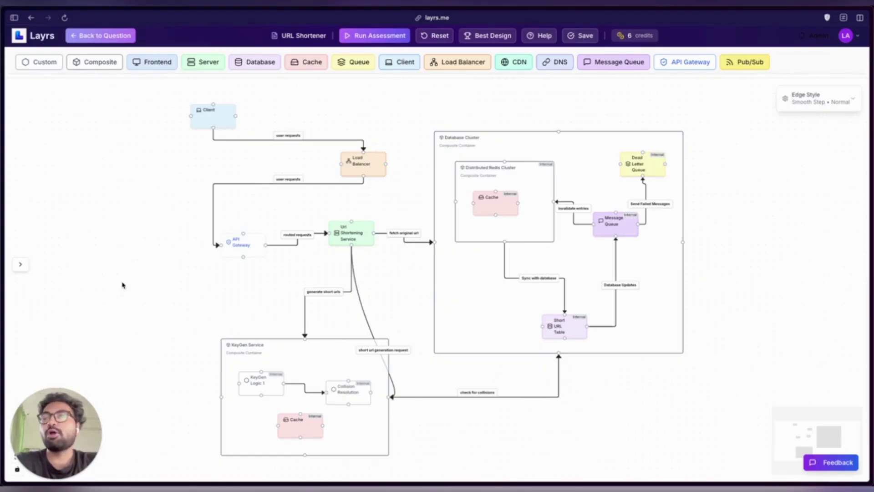
left_click(322, 362)
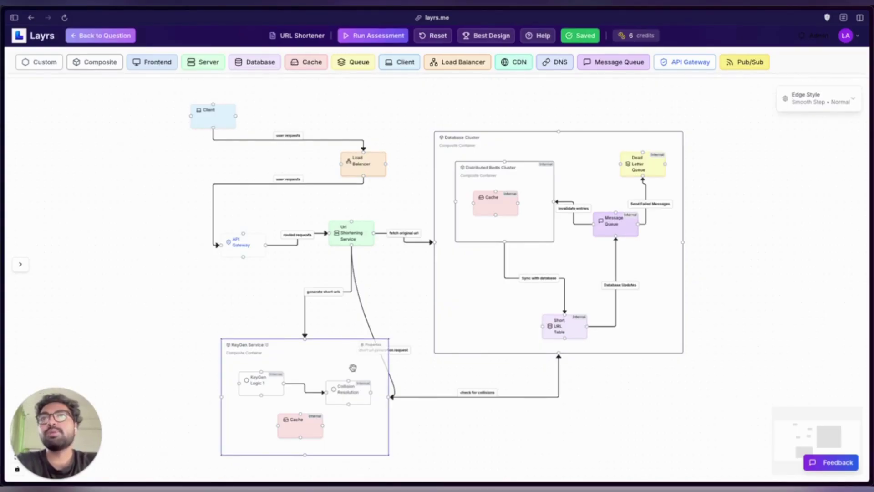
left_click(371, 349)
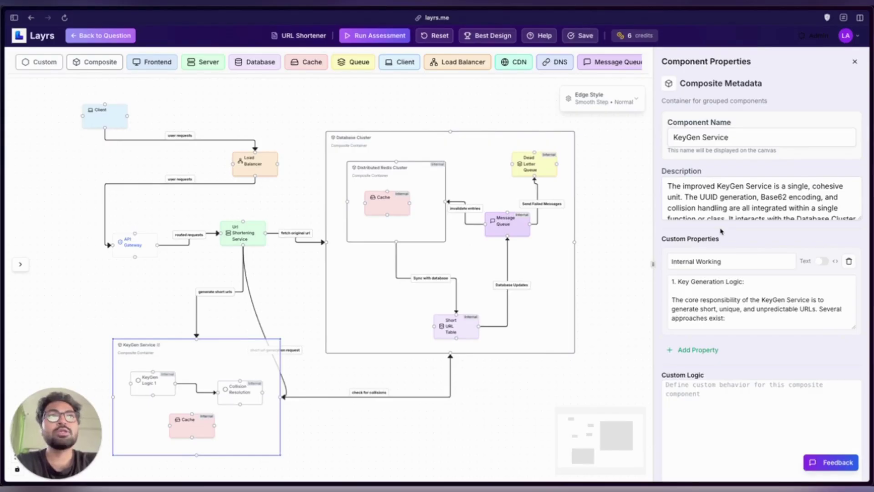
scroll(724, 251, "down", 1)
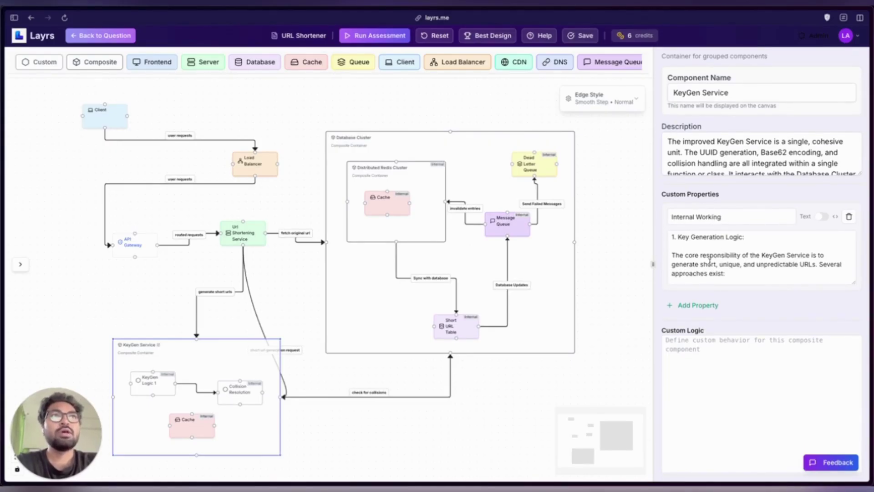
scroll(709, 261, "down", 5)
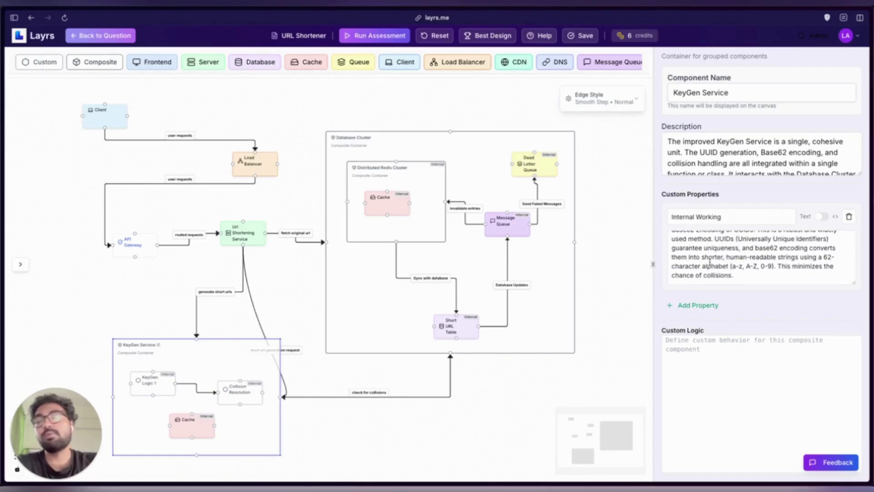
scroll(710, 262, "down", 2)
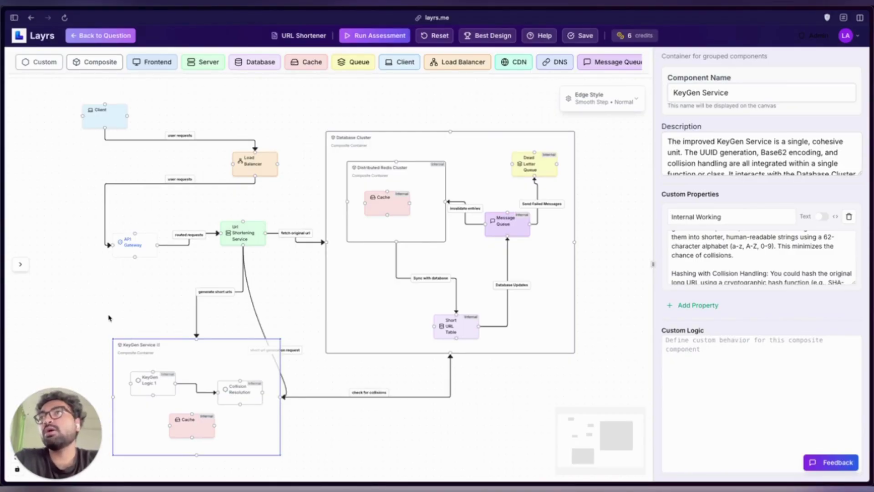
left_click(240, 397)
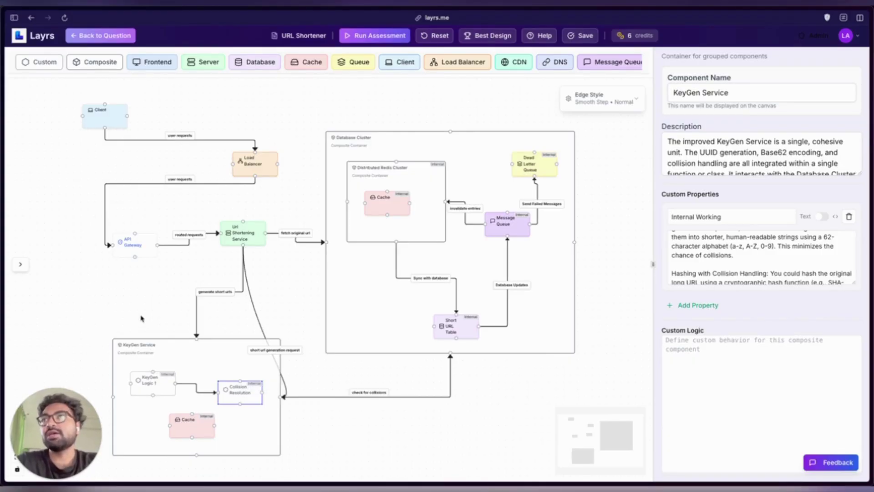
Read Collision Resolution's notes and Custom Logic code, then close its properties panel
left_click(257, 391)
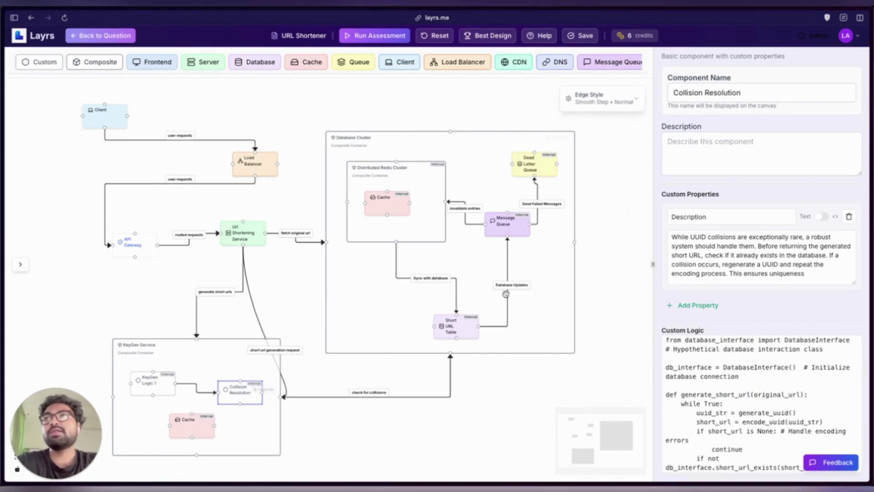
scroll(688, 346, "down", 1)
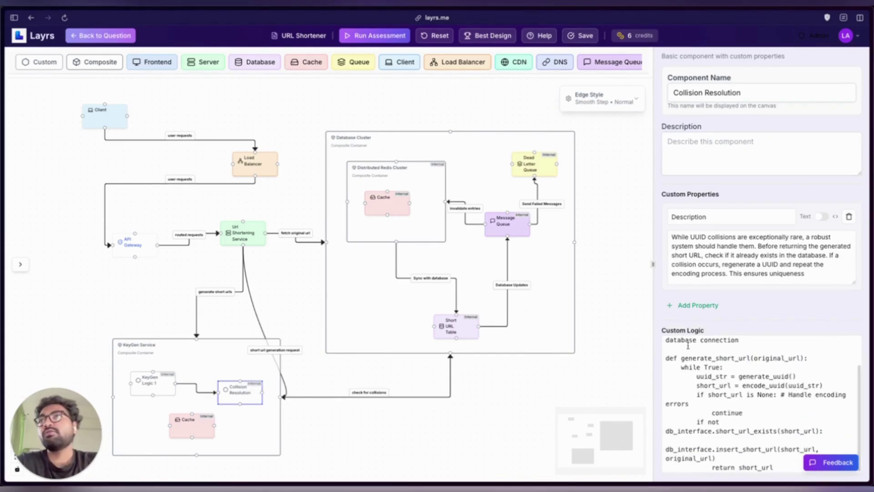
left_click(182, 348)
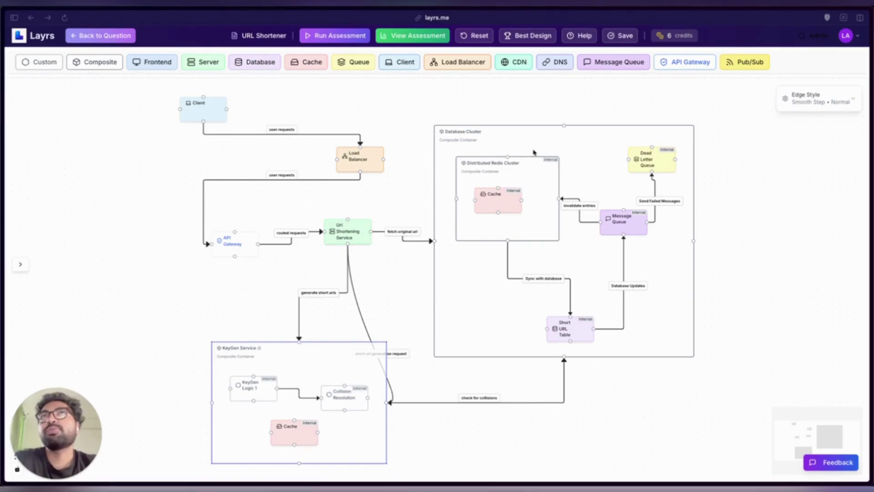
Show the 6/10 assessment and scroll to the strengths and the database sharding weakness
left_click(403, 40)
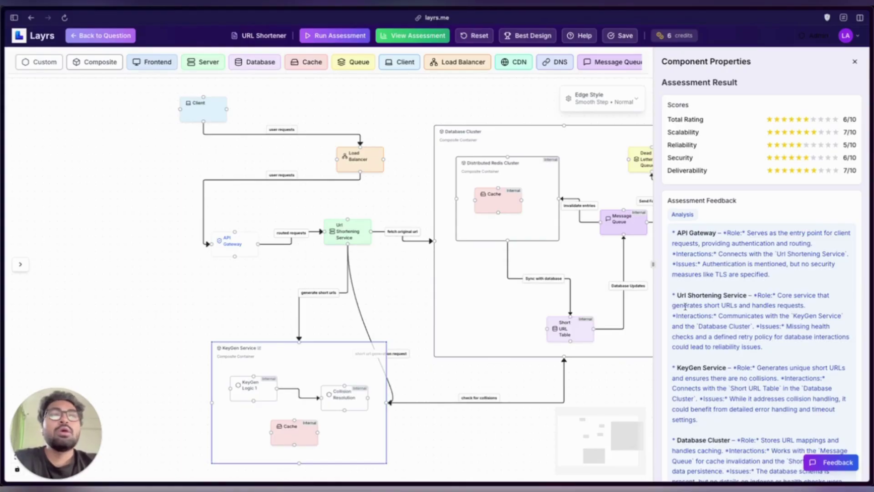
scroll(686, 306, "down", 10)
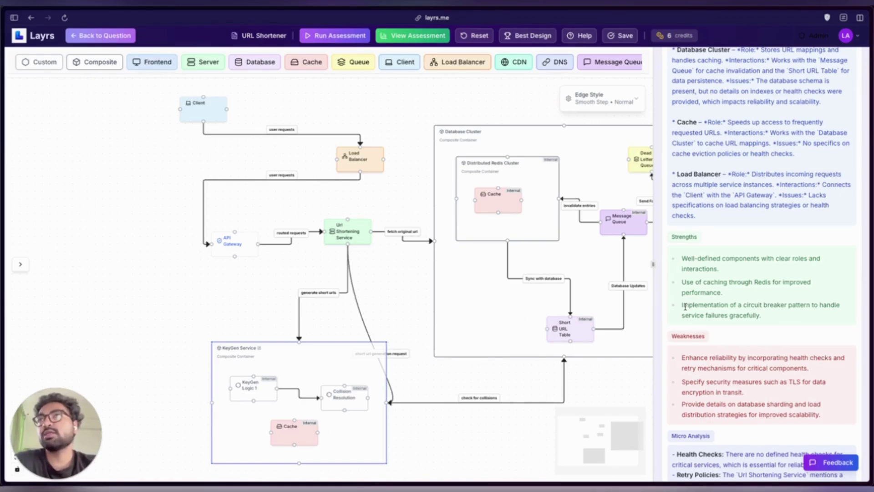
scroll(685, 306, "down", 2)
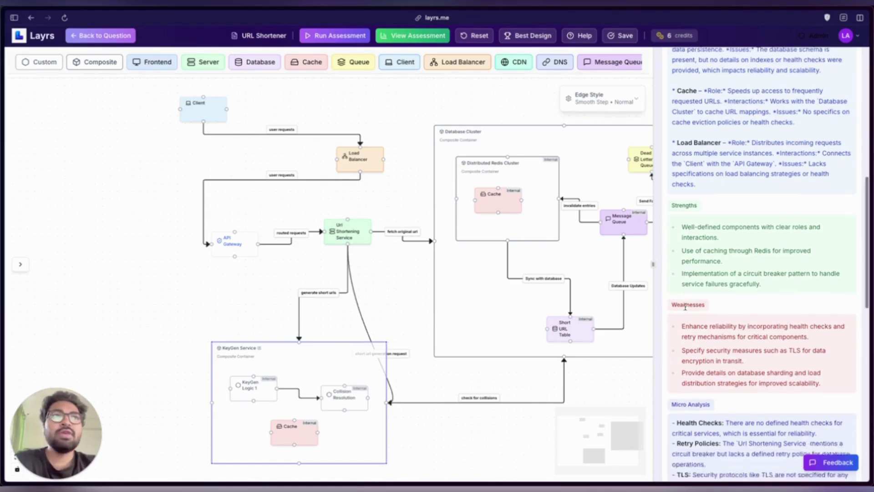
double_click(695, 340)
triple_click(695, 337)
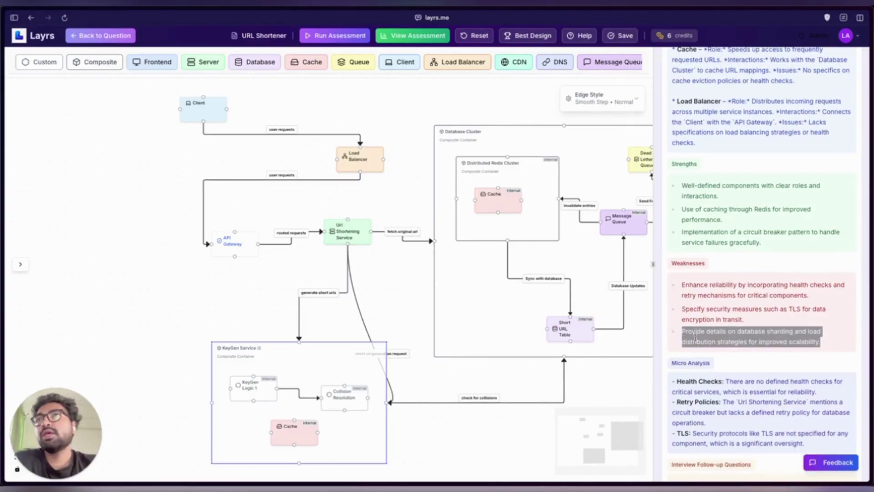
left_click(696, 338)
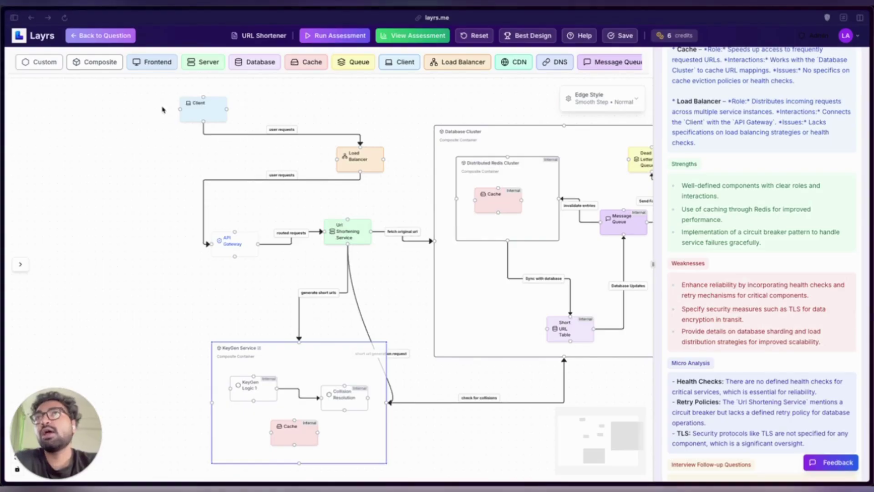
Paste the database sharding weakness into the AI chat, send it, and read the strategy reply
triple_click(710, 332)
key("ctrl+c")
left_click(20, 264)
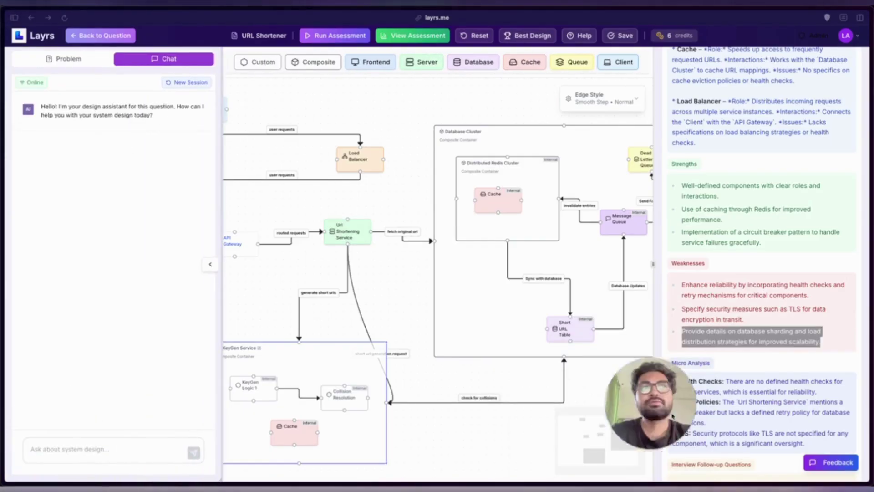
left_click(114, 449)
key("ctrl+v")
key("Return")
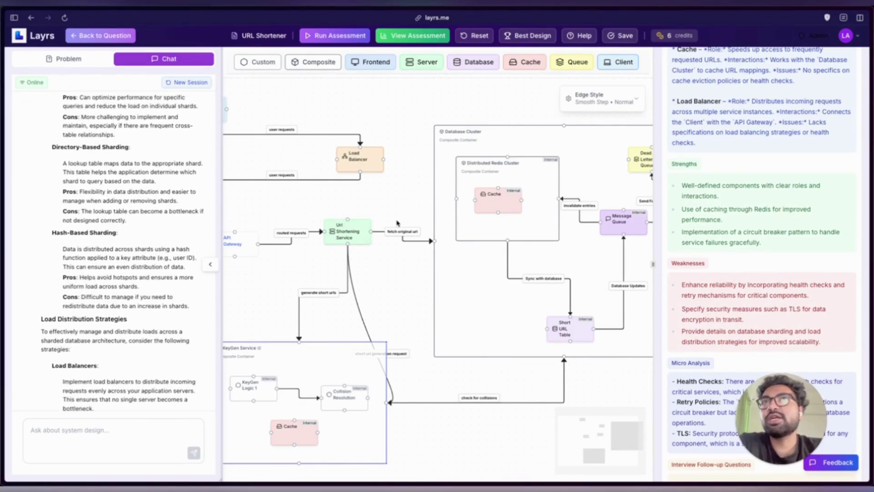
scroll(112, 307, "down", 4)
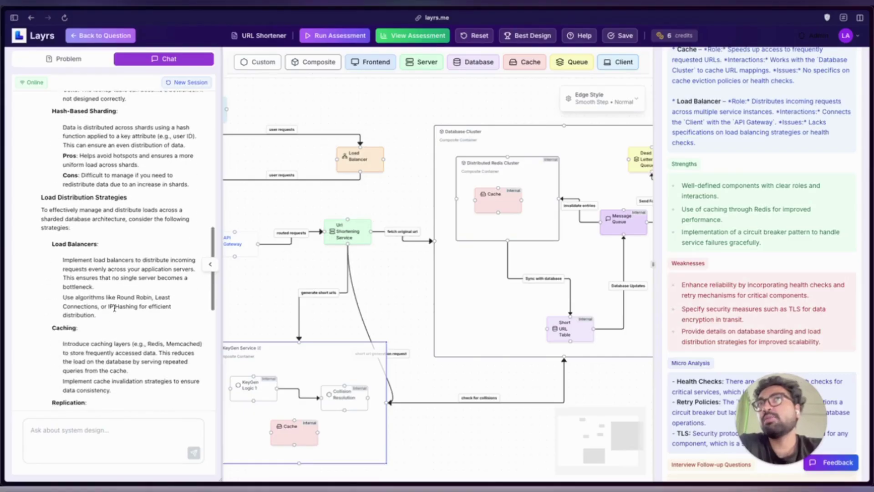
scroll(101, 331, "down", 1)
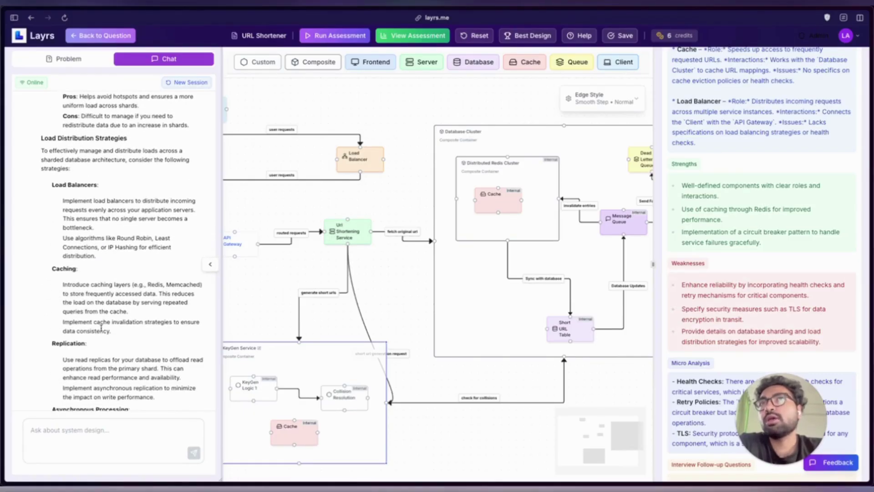
scroll(101, 327, "down", 1)
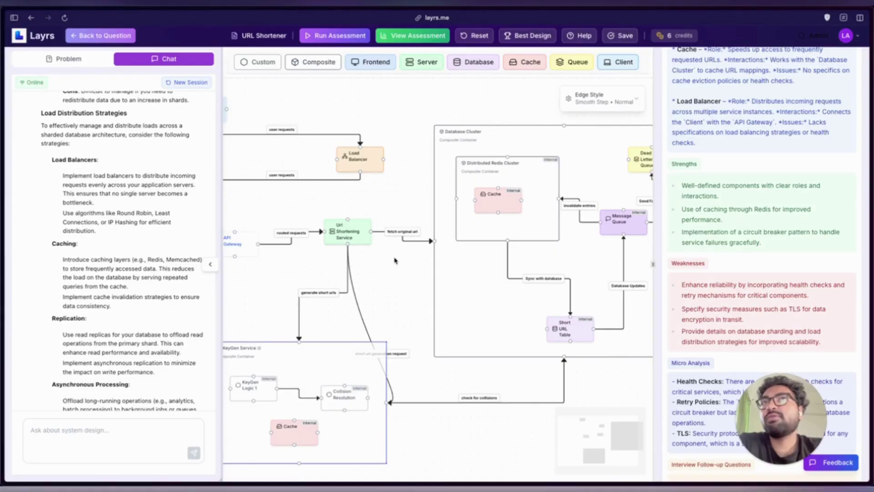